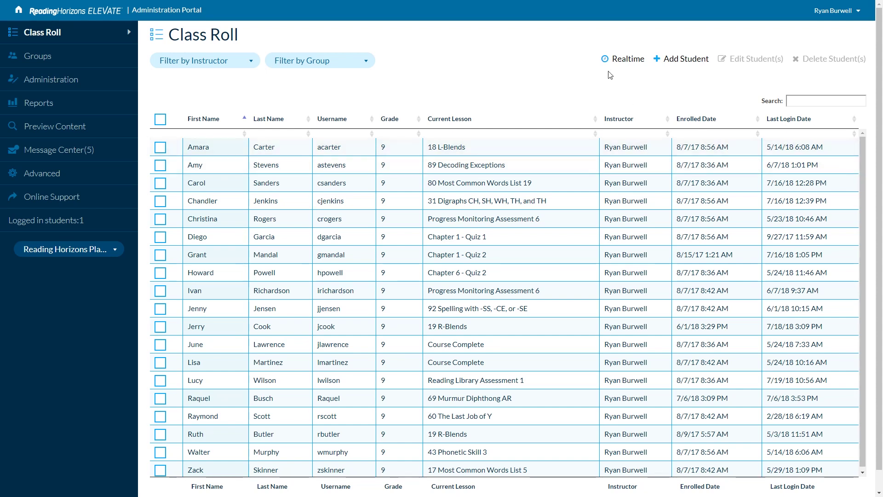
left_click(620, 63)
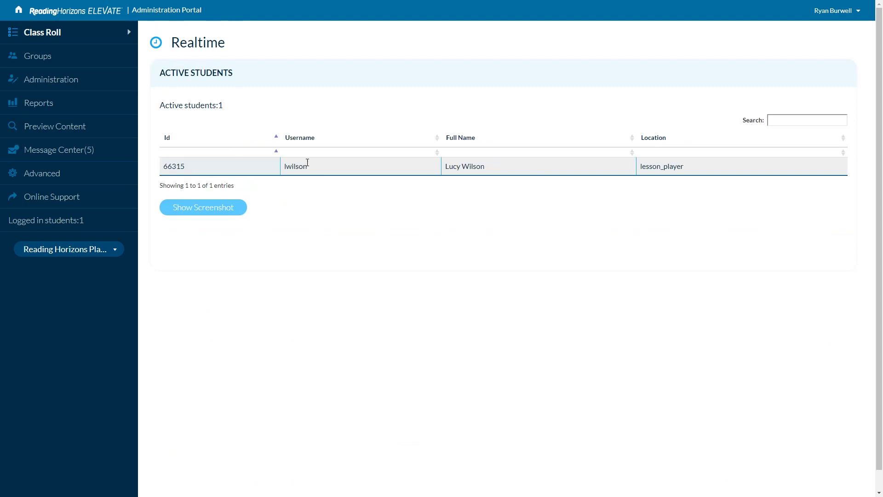
left_click(236, 167)
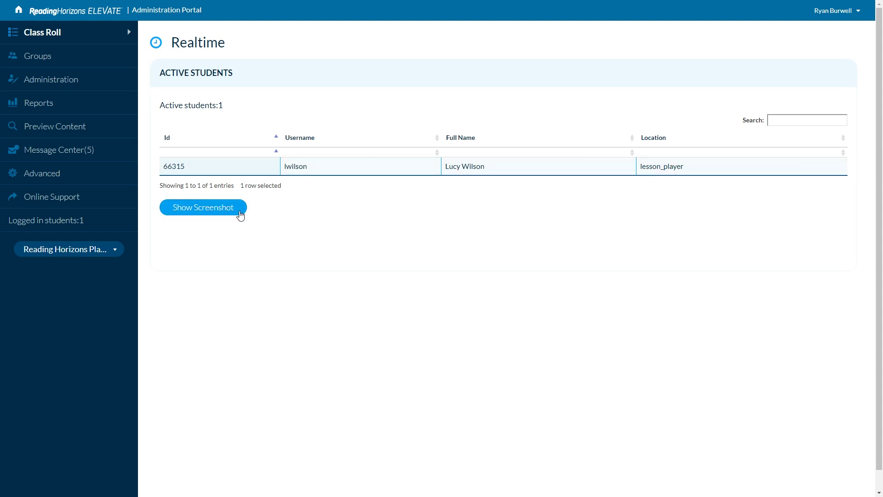
left_click(240, 214)
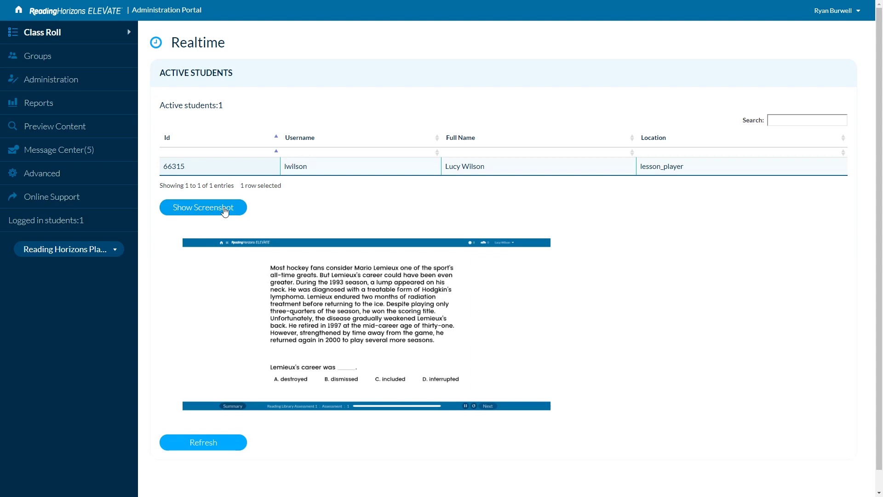
left_click(225, 212)
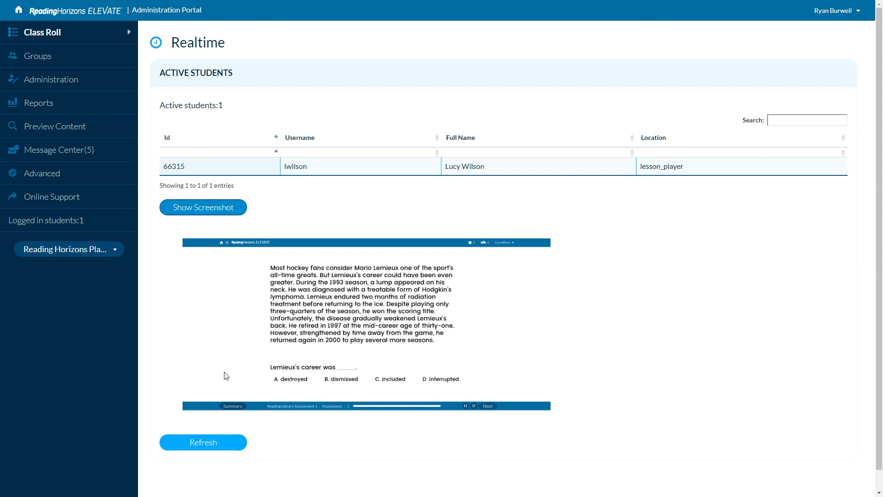
left_click(202, 448)
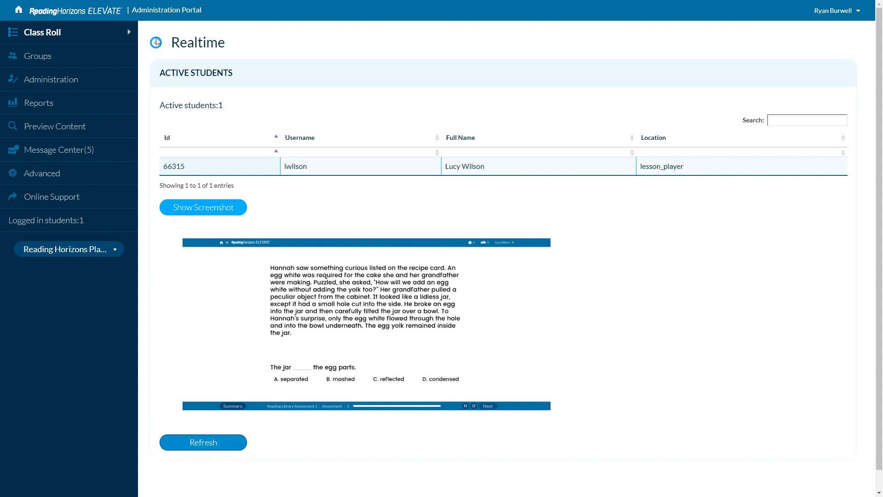
left_click(67, 34)
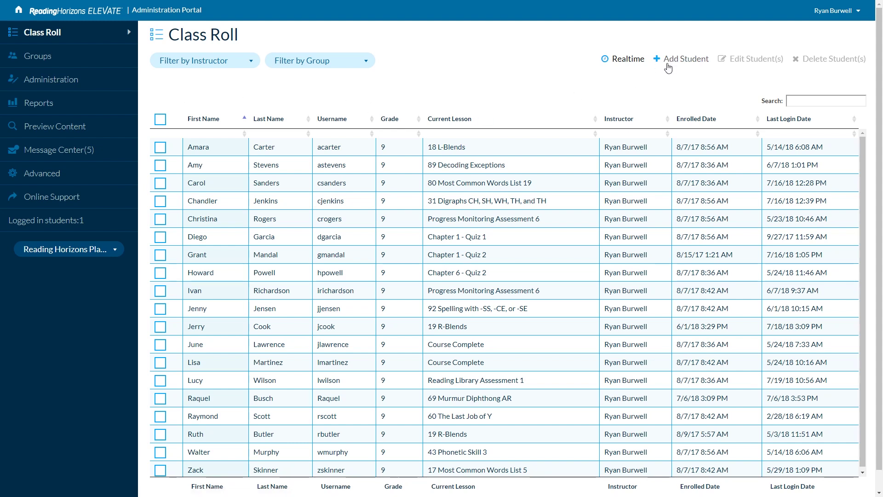
- Select the first student on the roll and open their Edit Student settings
left_click(160, 148)
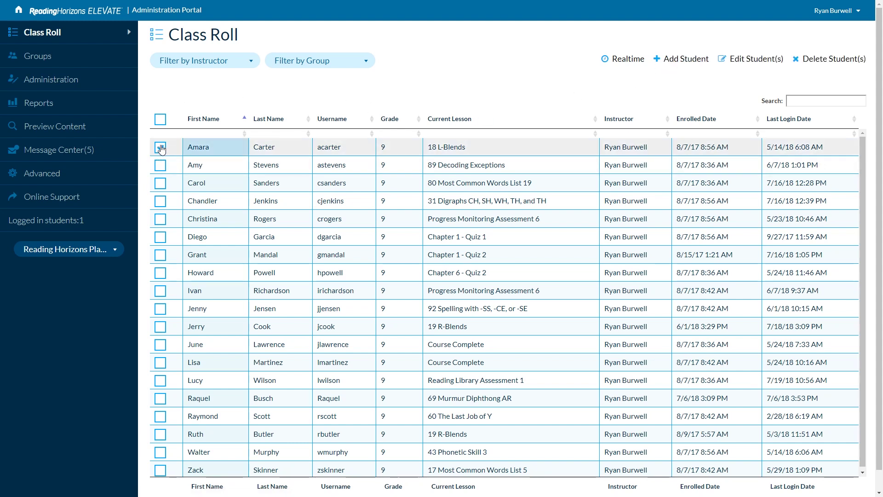
left_click(161, 148)
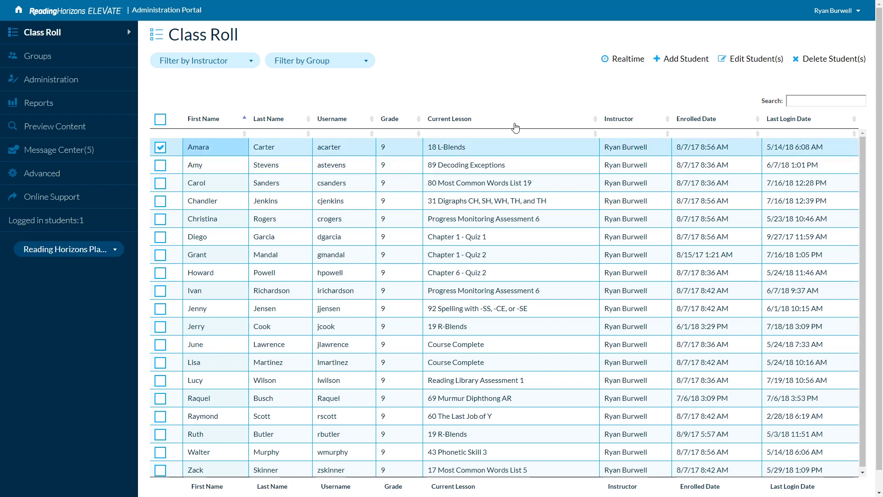
left_click(745, 62)
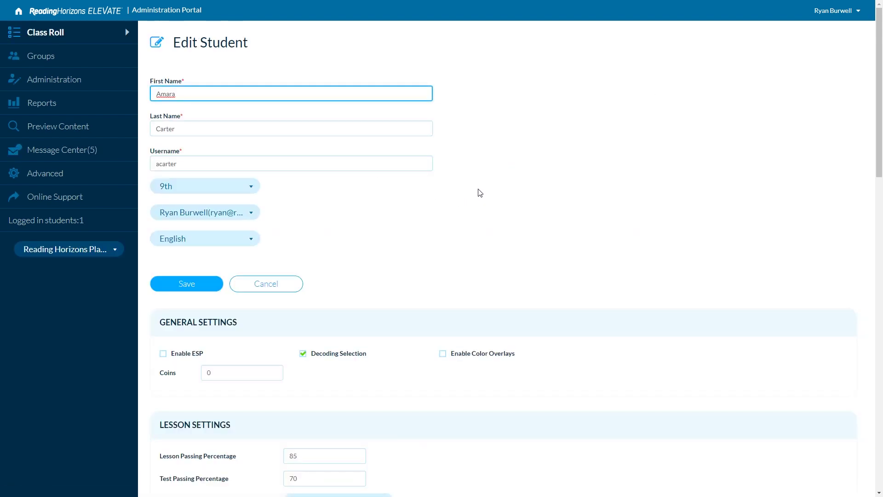
scroll(480, 192, "down", 4)
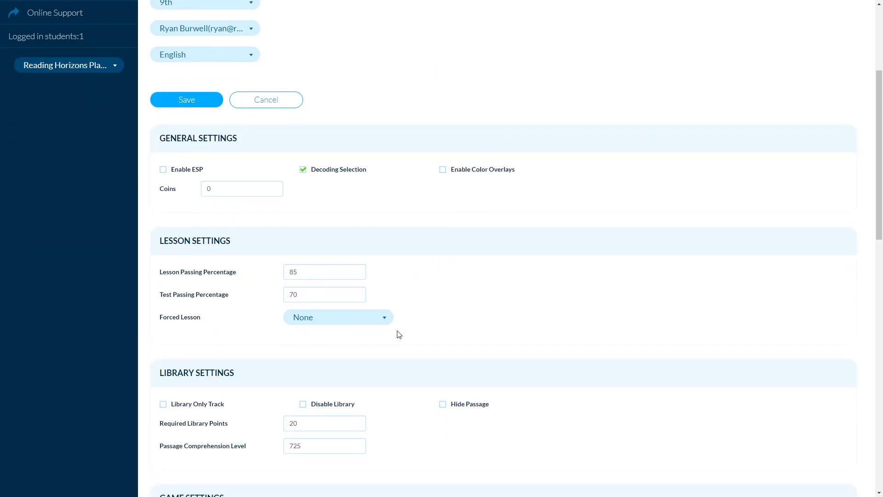
- Leave Forced Lesson at None, toggle Hide Passage on and back off, and reach Lesson Overrides
left_click(385, 319)
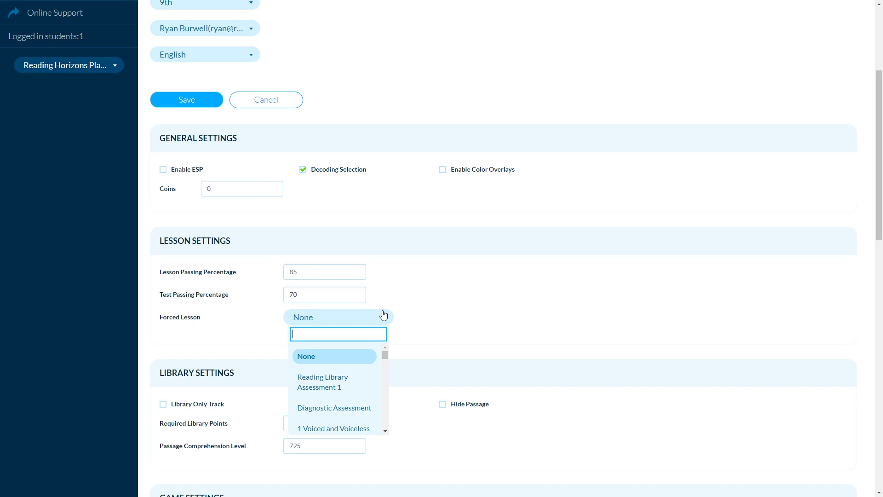
left_click(385, 325)
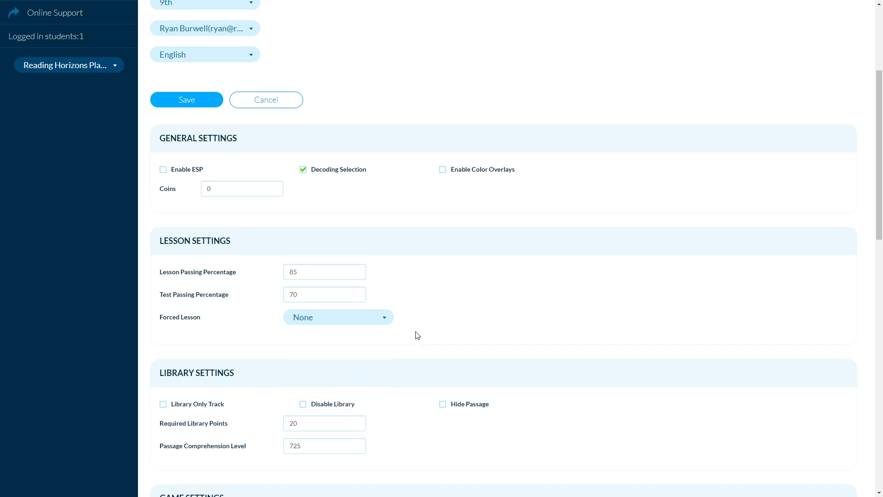
scroll(417, 335, "down", 4)
left_click(443, 220)
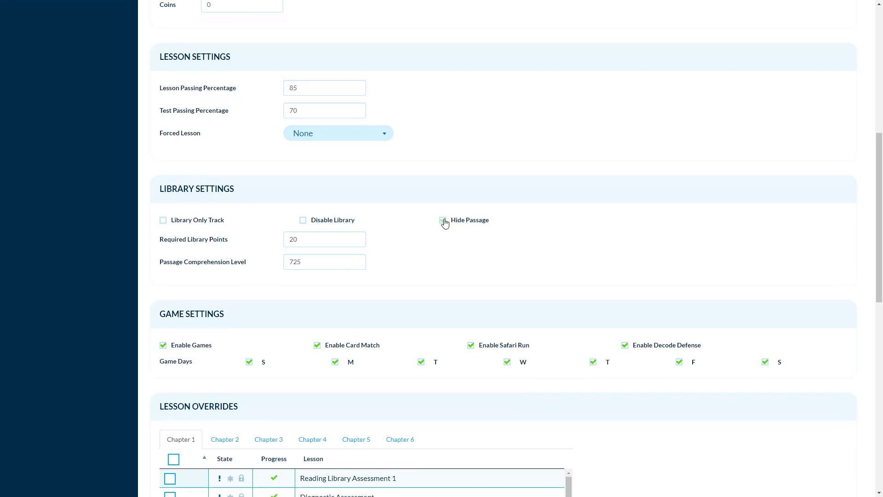
left_click(444, 222)
scroll(441, 221, "down", 8)
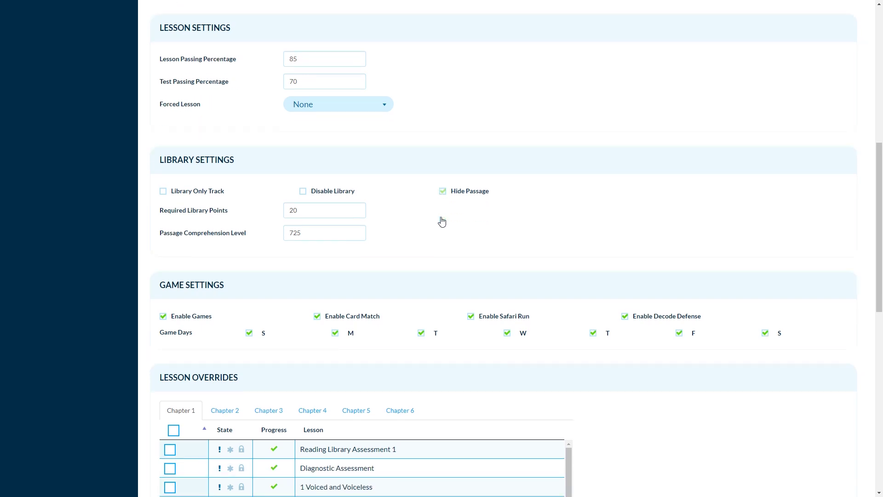
scroll(447, 162, "down", 1)
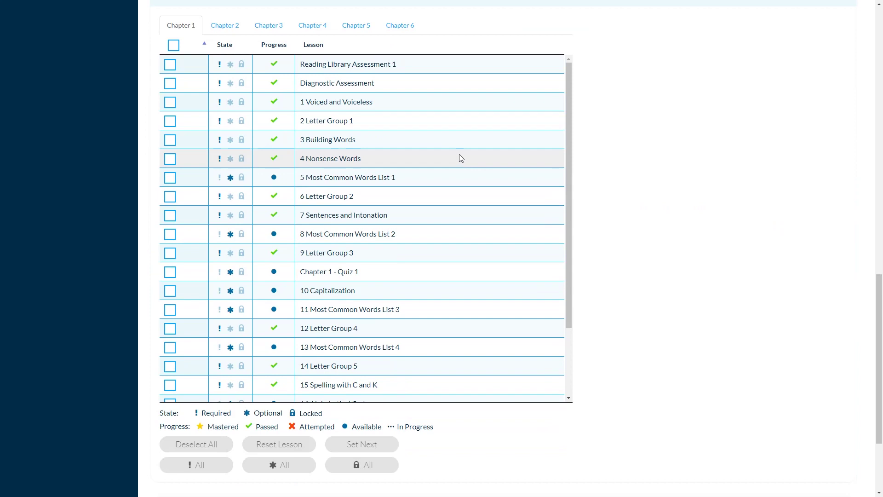
- Lock Reading Library Assessment 1, then view the Chapter 3 and Chapter 4 overrides
left_click(230, 66)
left_click(242, 66)
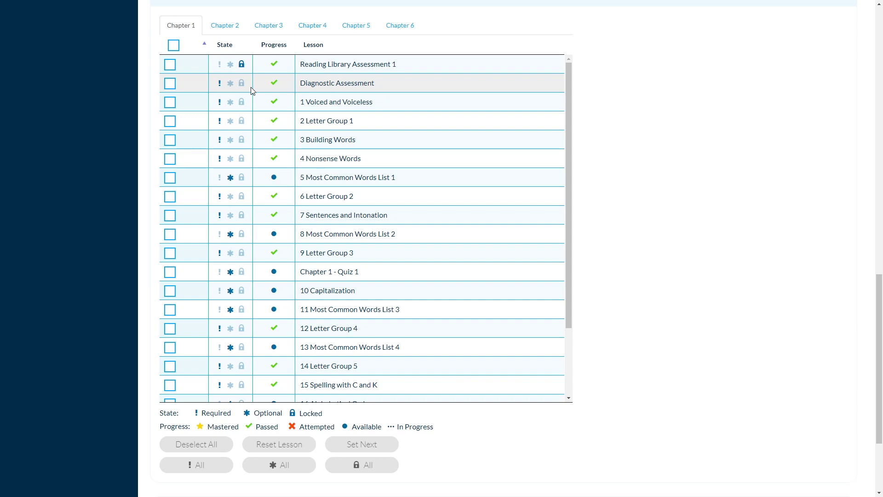
left_click(280, 28)
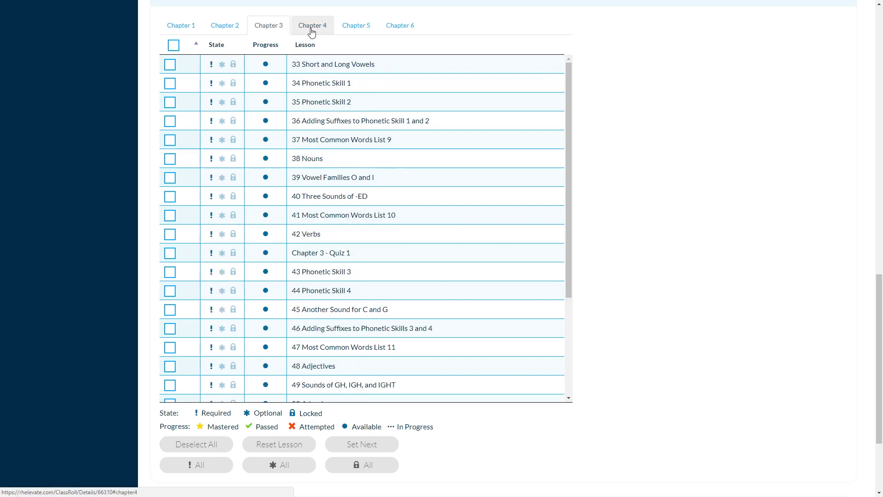
left_click(312, 27)
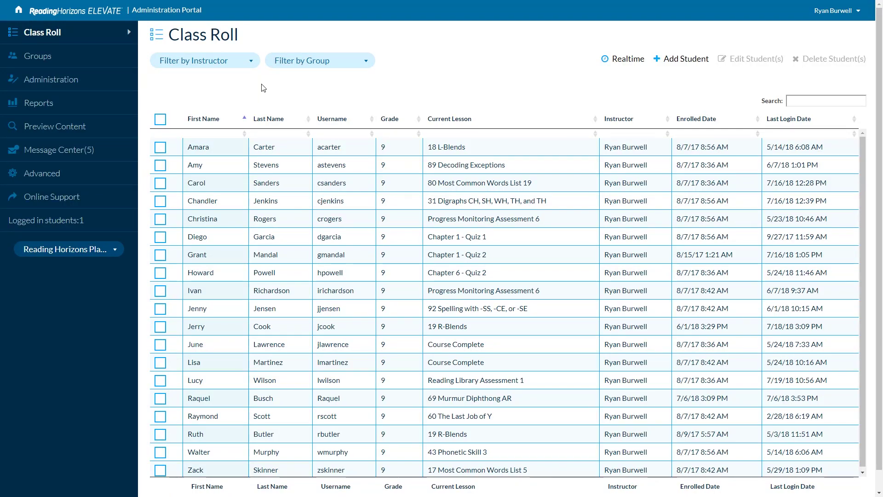
- Start the generic student content preview and go to its Lessons page
left_click(86, 132)
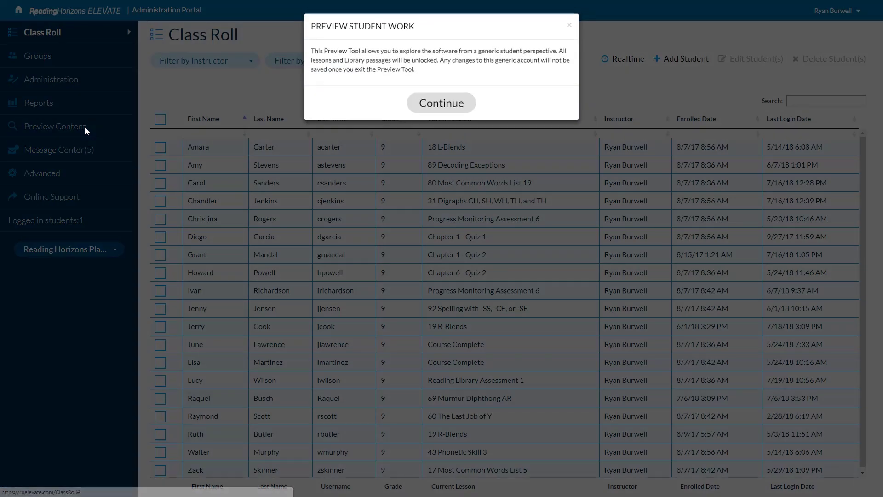
left_click(421, 109)
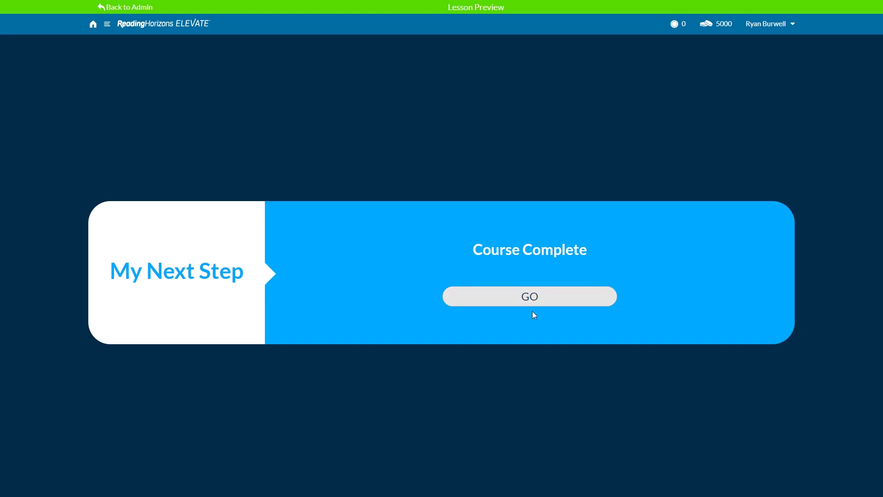
left_click(107, 26)
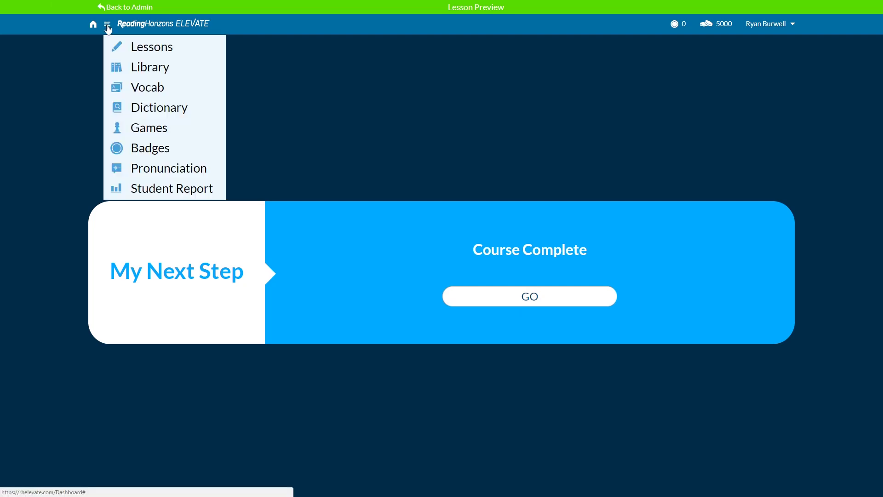
left_click(129, 48)
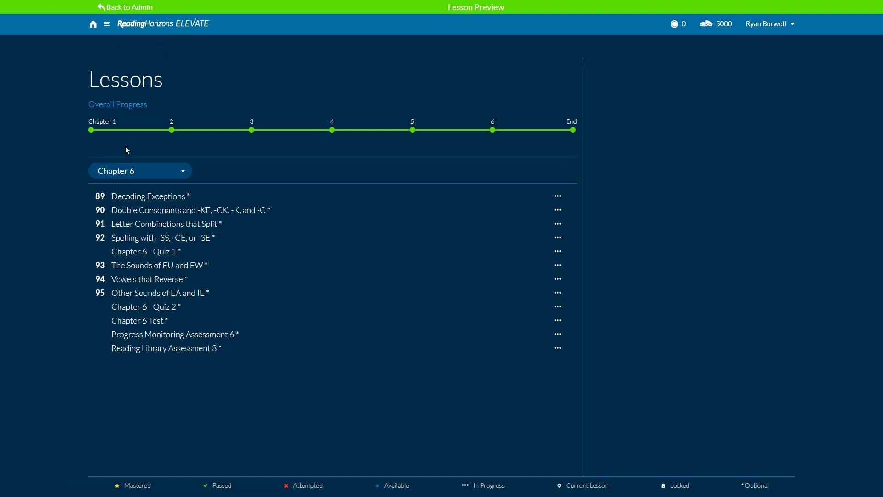
- Start Chapter 3's lesson 34 Phonetic Skill 1 at its Activities section
left_click(183, 171)
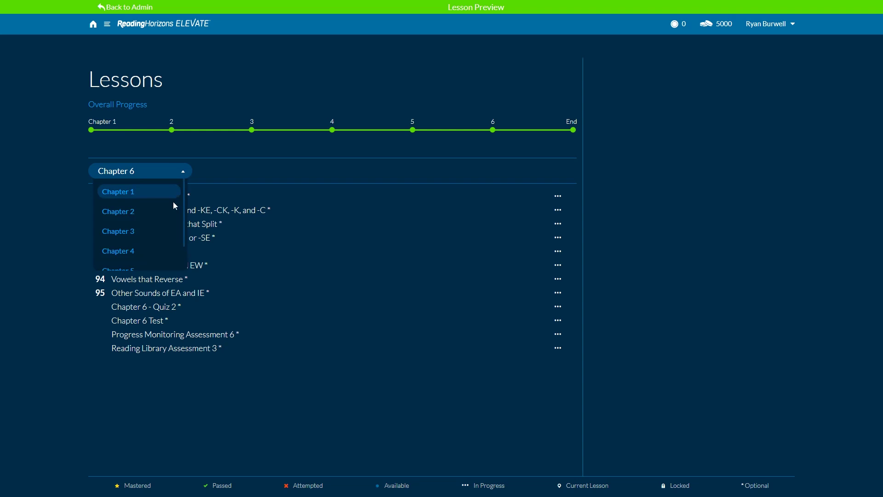
left_click(156, 236)
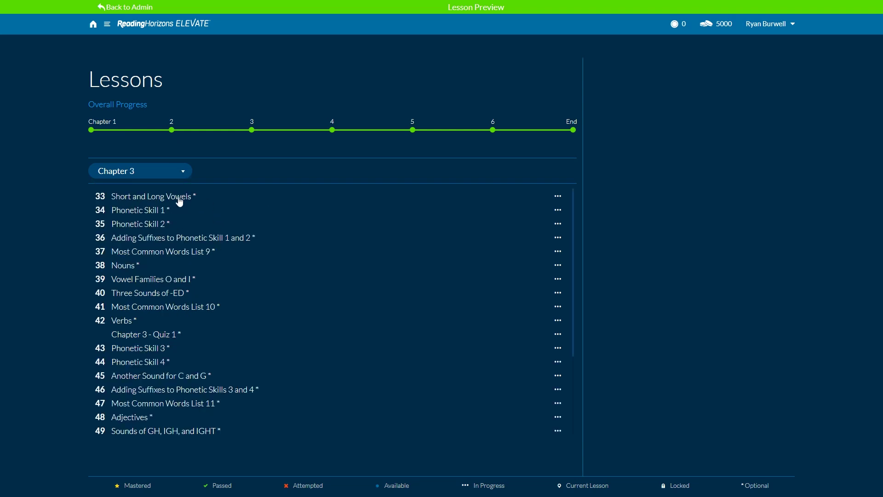
left_click(160, 213)
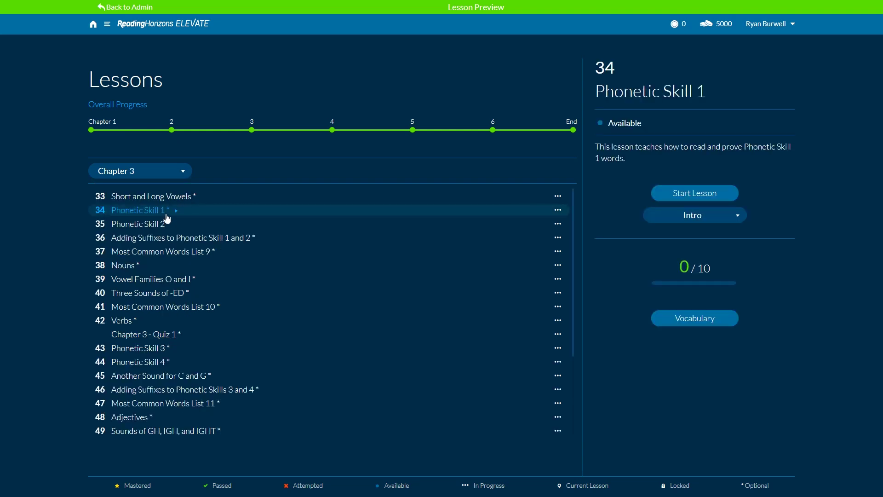
left_click(725, 218)
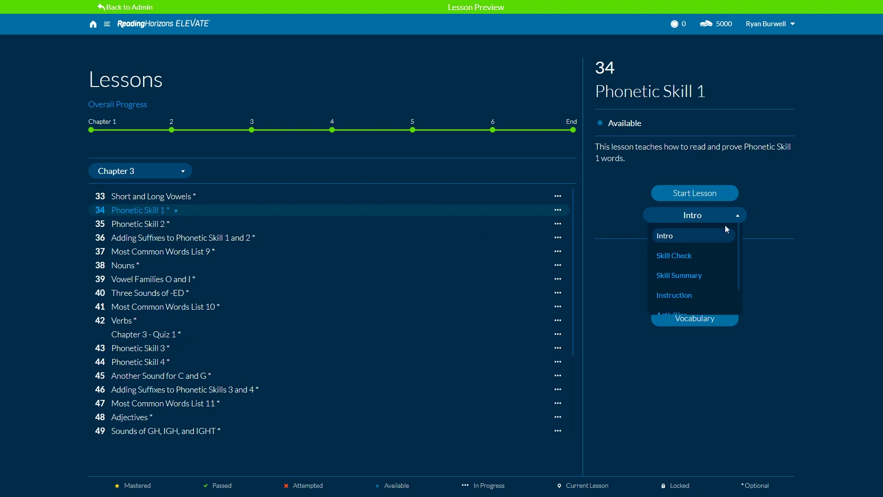
scroll(740, 248, "down", 2)
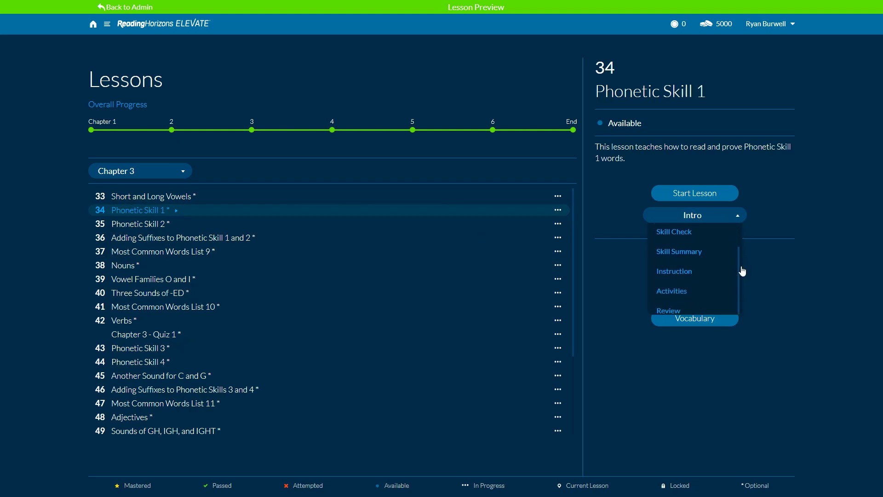
left_click(722, 285)
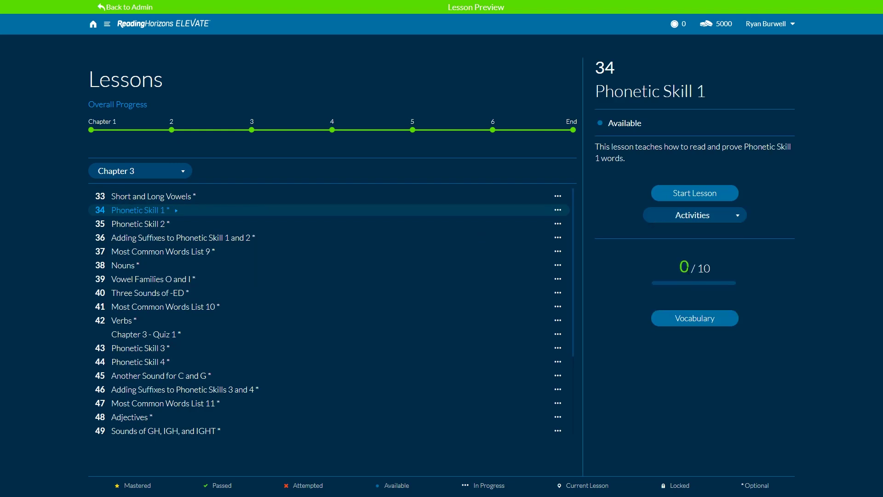
left_click(686, 195)
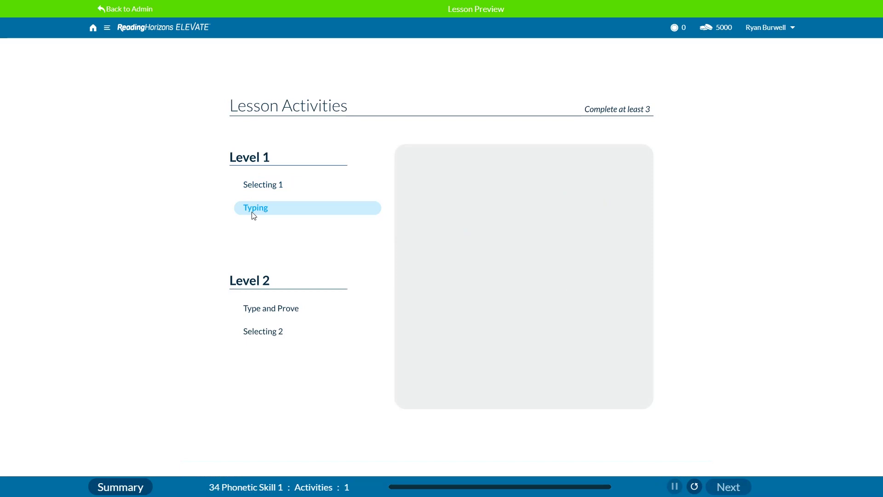
- Browse the preview's reading Library, then return to the administration portal
left_click(109, 29)
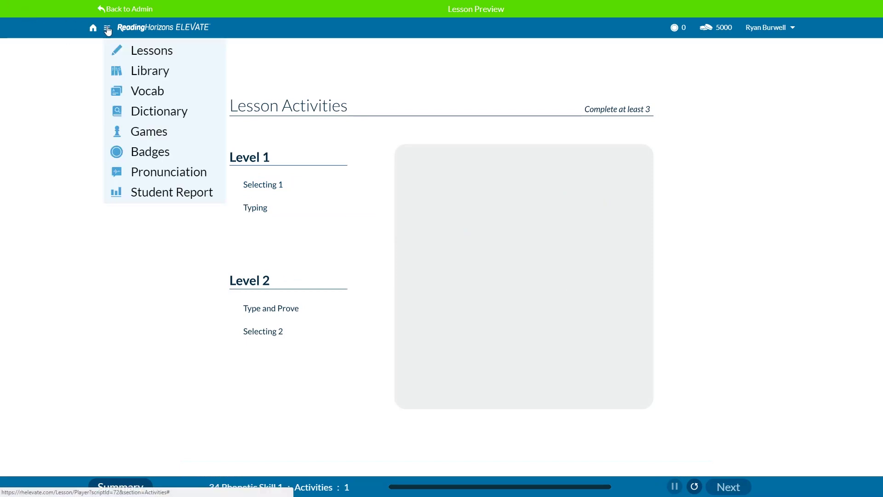
left_click(140, 70)
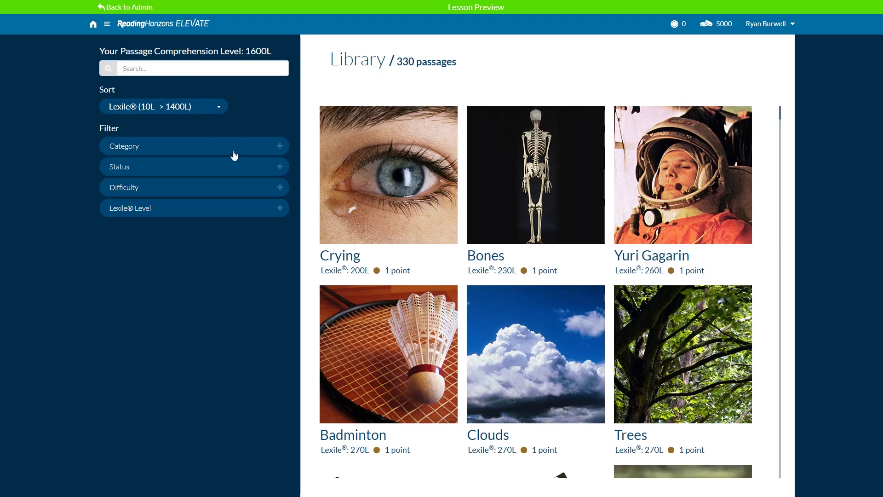
left_click(107, 23)
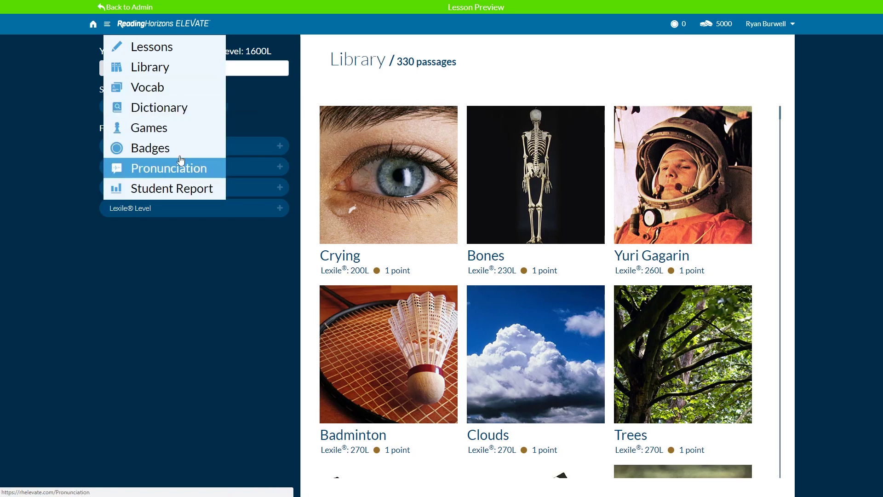
left_click(122, 7)
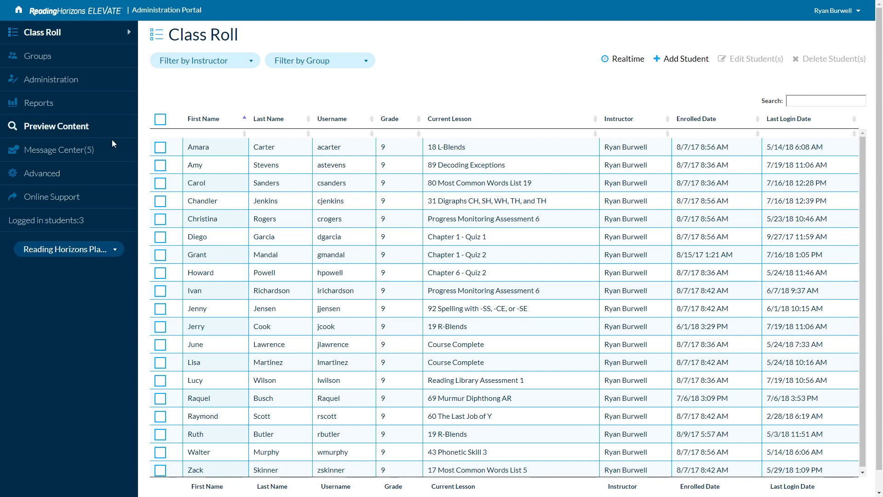
- Open the Message Center and read the Chapter 5 - Quiz 1 failed test message
left_click(84, 152)
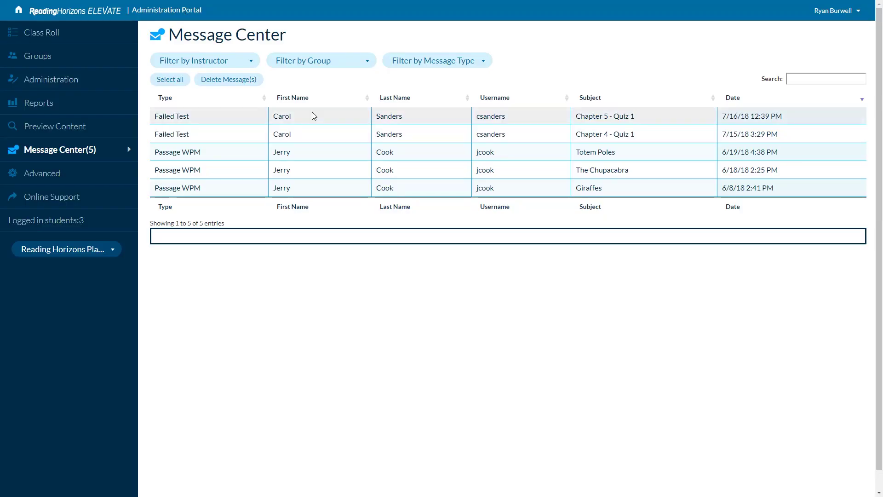
left_click(301, 113)
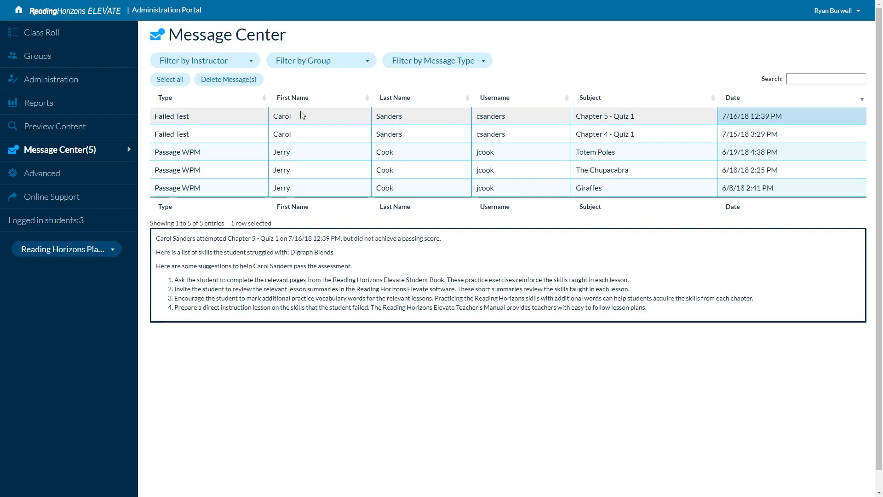
- Read the Chapter 4 - Quiz 1 failed test message, then the Totem Poles speed alert
left_click(305, 134)
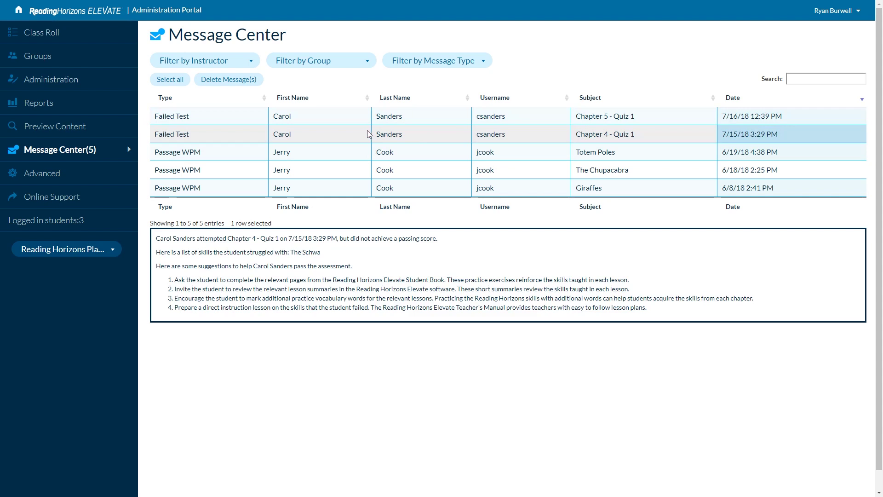
left_click(325, 152)
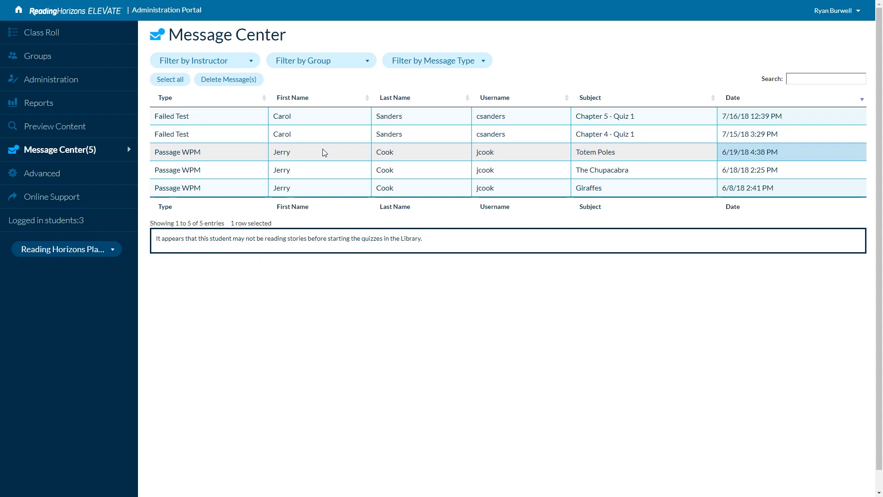